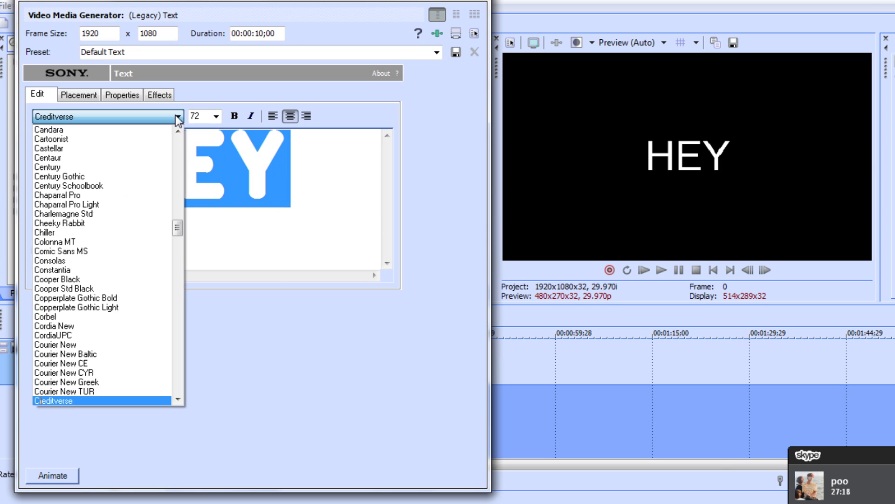
Set the HEY text's font to Creditverse and its scaling to 2.332.
{"action": "left_click", "coordinate": [327, 187]}
{"action": "left_click", "coordinate": [329, 184]}
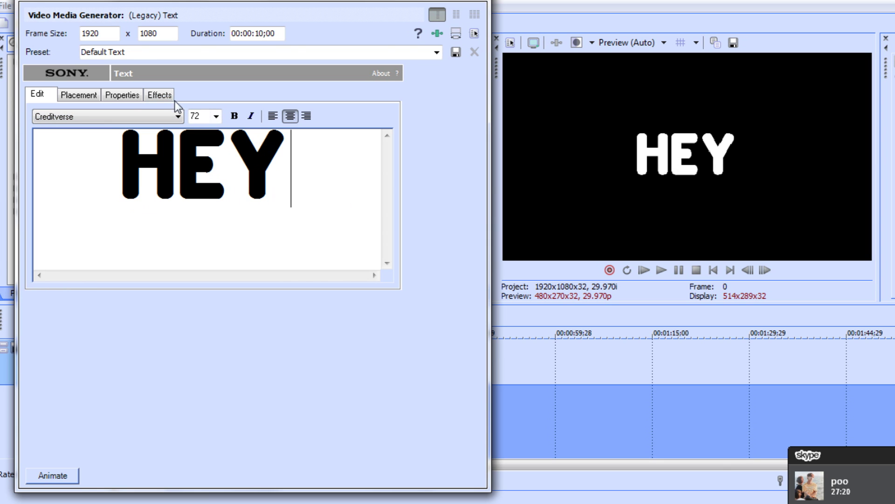
{"action": "left_click", "coordinate": [121, 93]}
{"action": "left_click_drag", "start_coordinate": [123, 259], "coordinate": [139, 259]}
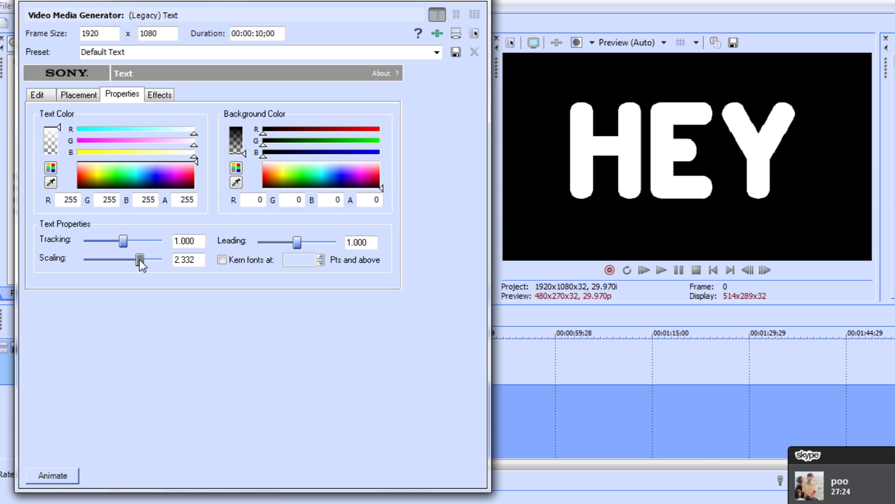
Place the HEY text at X 0.000, Y 0.056 in free form and close the text generator.
{"action": "left_click", "coordinate": [80, 95]}
{"action": "left_click_drag", "start_coordinate": [138, 183], "coordinate": [138, 186]}
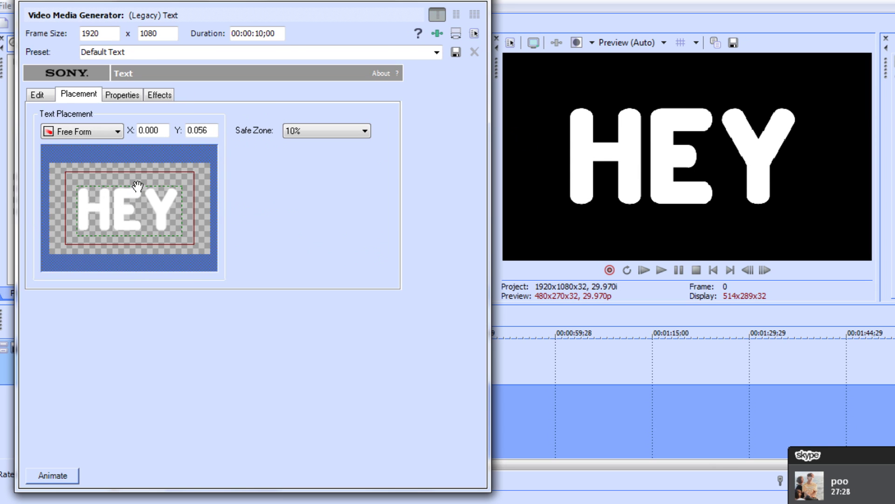
{"action": "left_click", "coordinate": [121, 95]}
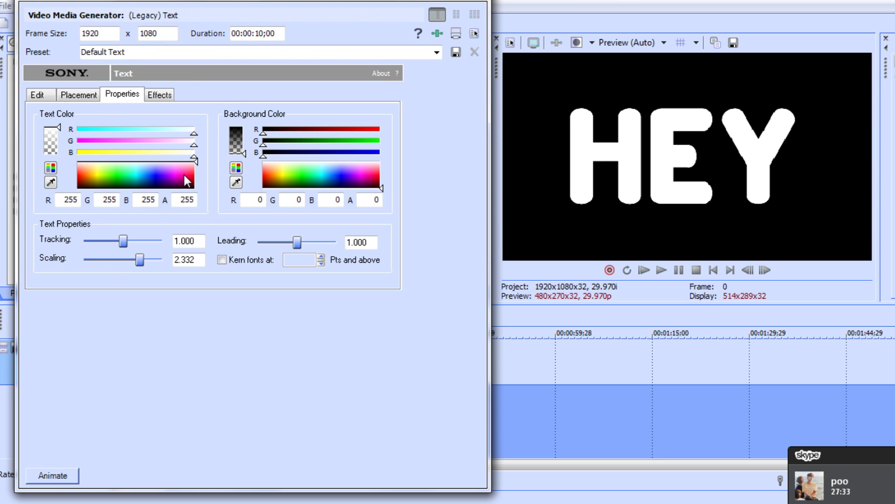
{"action": "left_click", "coordinate": [474, 2]}
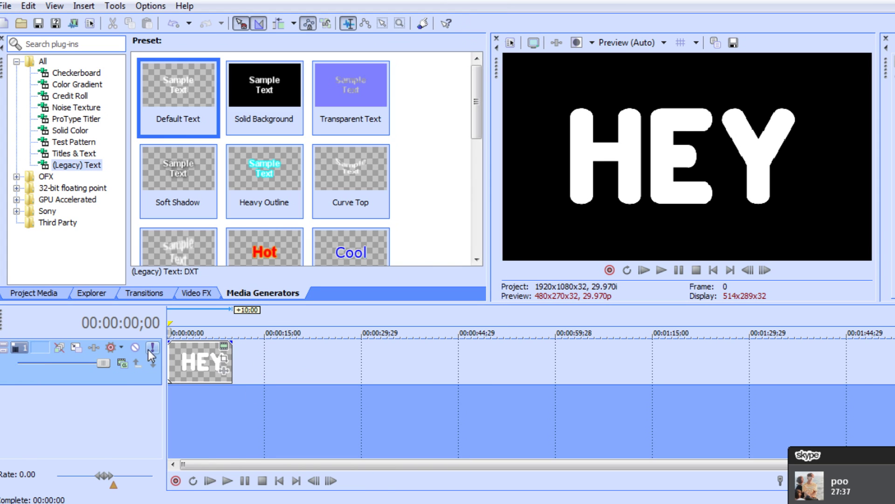
Shorten the HEY event to 2 seconds and give it a fade-in of about 8 frames for a transition.
{"action": "scroll", "coordinate": [217, 354], "scroll_direction": "up", "scroll_amount": 5}
{"action": "mouse_move", "coordinate": [169, 343]}
{"action": "left_mouse_down"}
{"action": "mouse_move", "coordinate": [190, 347]}
{"action": "mouse_move", "coordinate": [182, 349]}
{"action": "left_mouse_up"}
{"action": "left_click_drag", "start_coordinate": [431, 368], "coordinate": [257, 368]}
{"action": "scroll", "coordinate": [257, 369], "scroll_direction": "up", "scroll_amount": 3}
{"action": "left_click_drag", "start_coordinate": [343, 360], "coordinate": [274, 360]}
{"action": "scroll", "coordinate": [274, 360], "scroll_direction": "up", "scroll_amount": 1}
{"action": "left_click_drag", "start_coordinate": [221, 346], "coordinate": [195, 353]}
{"action": "left_click", "coordinate": [185, 354]}
{"action": "left_click", "coordinate": [144, 293]}
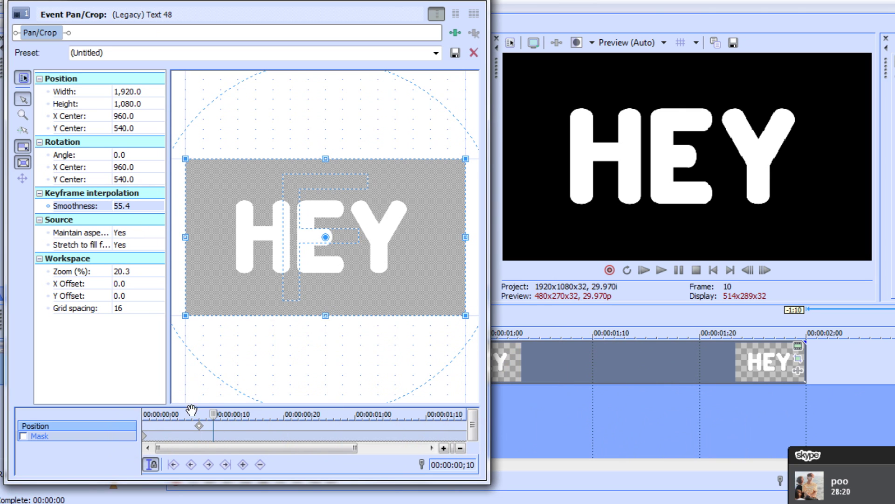
Animate the HEY event's pan/crop with position keyframes that slightly change the text's size, ending at 00:00:01;00.
{"action": "left_click_drag", "start_coordinate": [326, 315], "coordinate": [358, 316]}
{"action": "key", "text": "Right"}
{"action": "key", "text": "Right"}
{"action": "key", "text": "Right"}
{"action": "key", "text": "Right"}
{"action": "key", "text": "Right"}
{"action": "key", "text": "Right"}
{"action": "key", "text": "Right"}
{"action": "key", "text": "Right"}
{"action": "key", "text": "Right"}
{"action": "key", "text": "Left"}
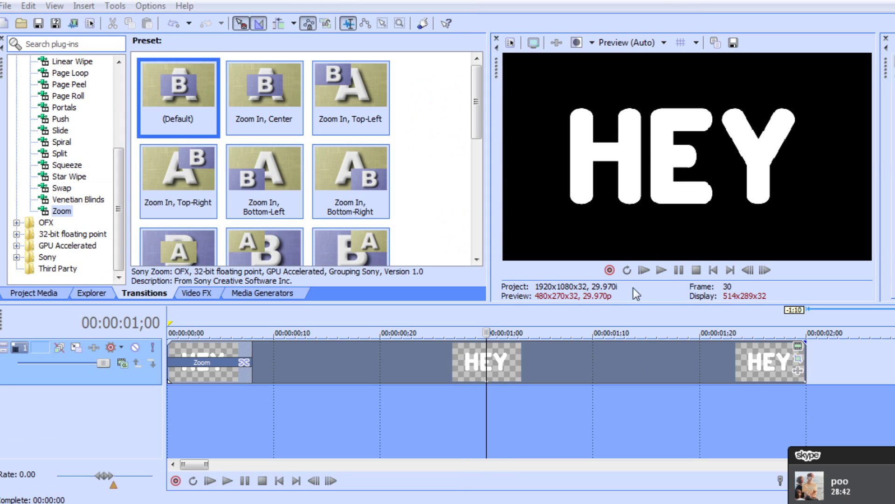
Play back the animated HEY event to check its motion.
{"action": "left_click", "coordinate": [643, 270]}
{"action": "left_click", "coordinate": [679, 270]}
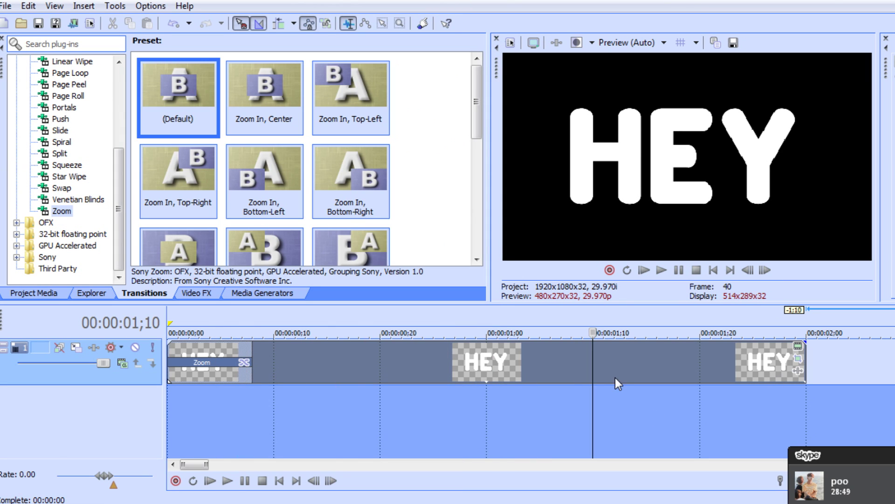
{"action": "scroll", "coordinate": [621, 363], "scroll_direction": "down", "scroll_amount": 2}
{"action": "right_click", "coordinate": [502, 415]}
{"action": "left_click", "coordinate": [458, 365]}
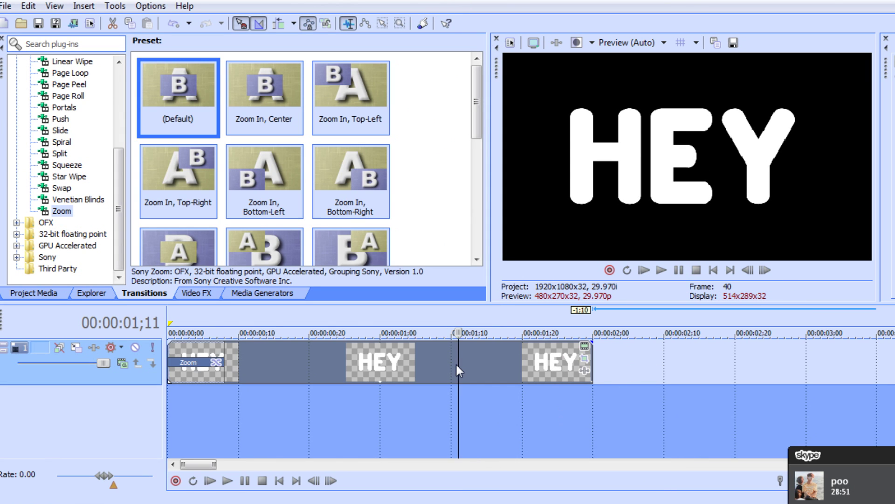
Insert a second video track and duplicate the HEY event onto it as a new copy of the source media.
{"action": "right_click", "coordinate": [644, 349]}
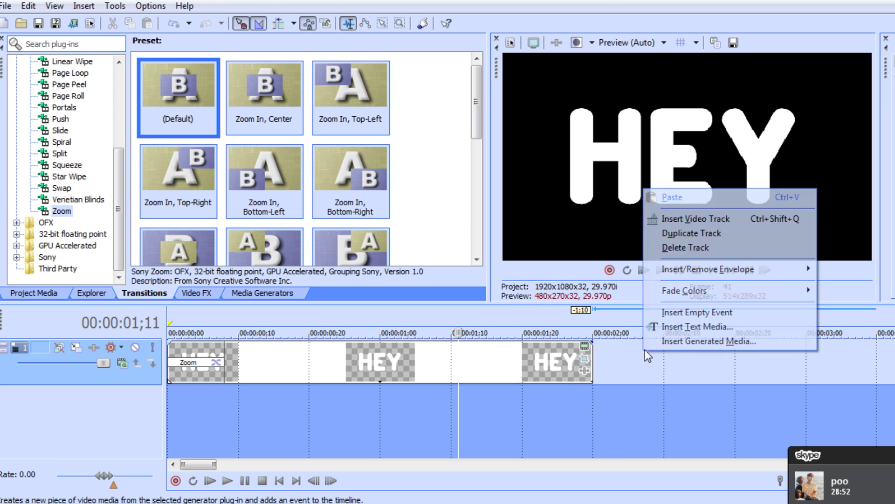
{"action": "left_click", "coordinate": [694, 223]}
{"action": "left_click_drag", "start_coordinate": [144, 374], "coordinate": [147, 424]}
{"action": "left_click_drag", "start_coordinate": [330, 362], "coordinate": [336, 421]}
{"action": "left_click", "coordinate": [410, 448]}
{"action": "left_click", "coordinate": [575, 224]}
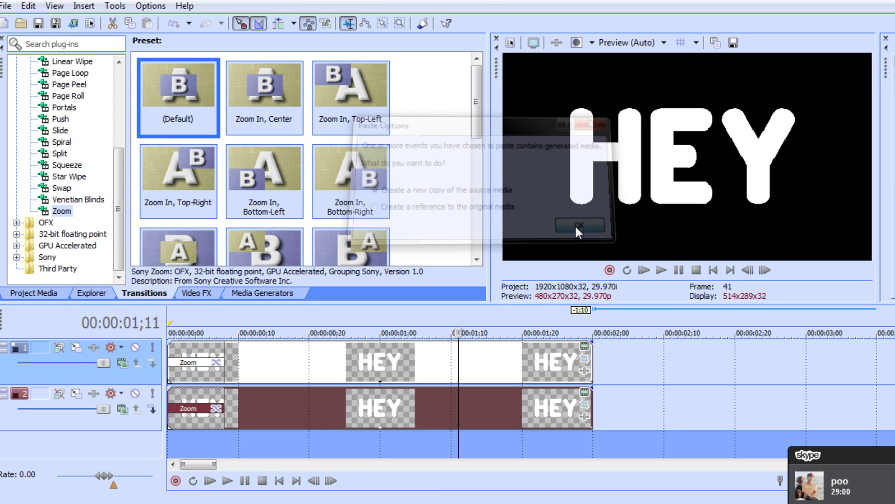
Set the text color of the HEY event on track 1 to light grey, RGB 201, 201, 201.
{"action": "left_click_drag", "start_coordinate": [458, 405], "coordinate": [407, 400]}
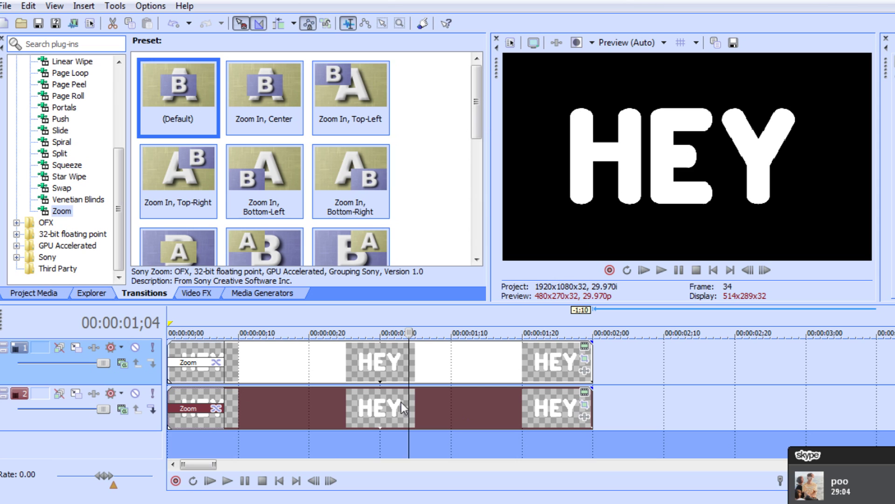
{"action": "left_click", "coordinate": [331, 372]}
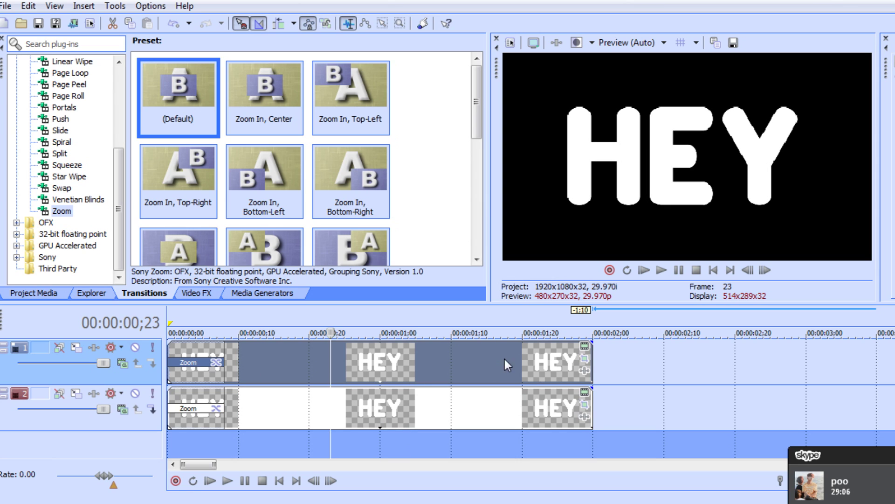
{"action": "left_click", "coordinate": [584, 346]}
{"action": "left_click", "coordinate": [166, 99]}
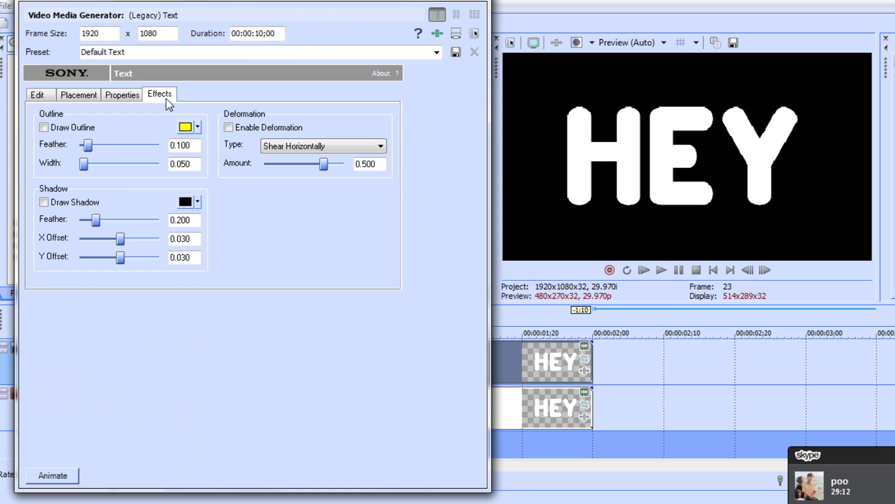
{"action": "left_click", "coordinate": [141, 91]}
{"action": "left_click_drag", "start_coordinate": [195, 161], "coordinate": [199, 167]}
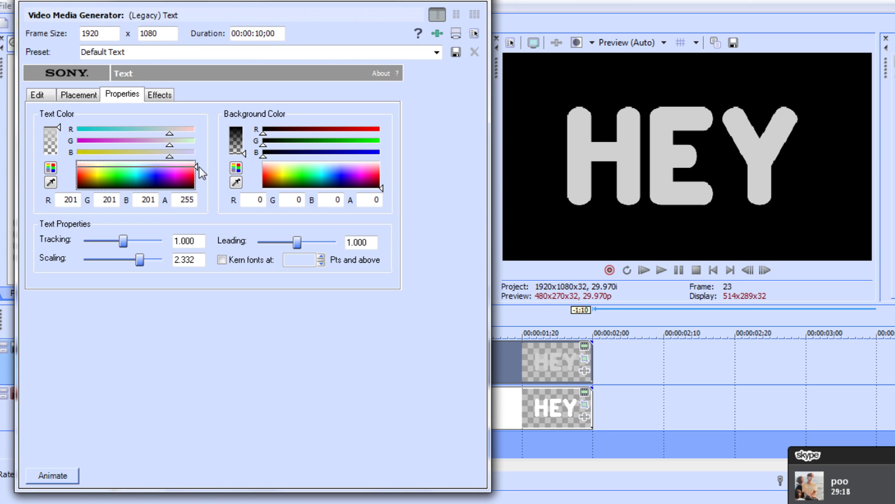
{"action": "left_click", "coordinate": [478, 1]}
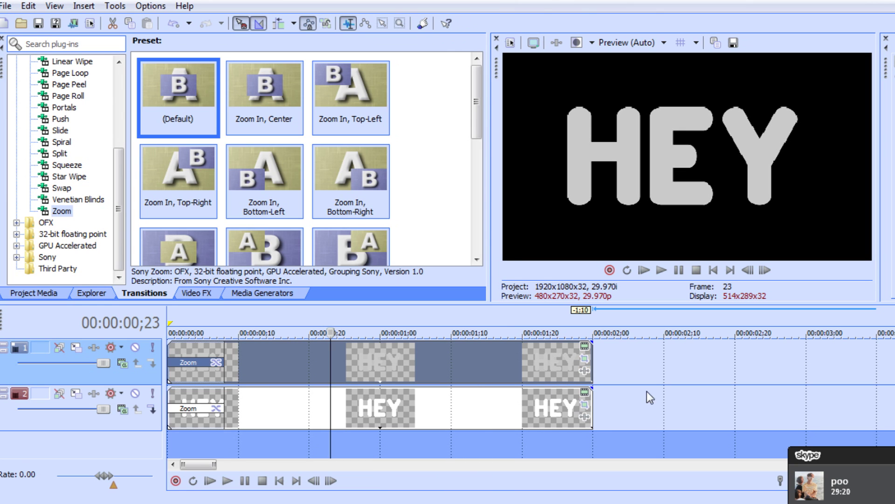
Draw a closed four-point positive mask band across the middle of the grey HEY text at 00:00:00;00 in its Event Pan/Crop.
{"action": "left_click", "coordinate": [584, 359]}
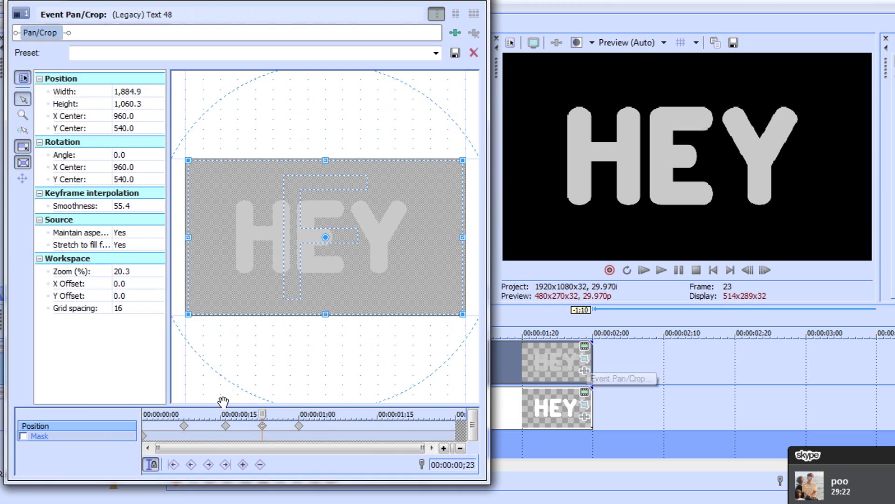
{"action": "left_click", "coordinate": [318, 423]}
{"action": "left_click", "coordinate": [144, 437]}
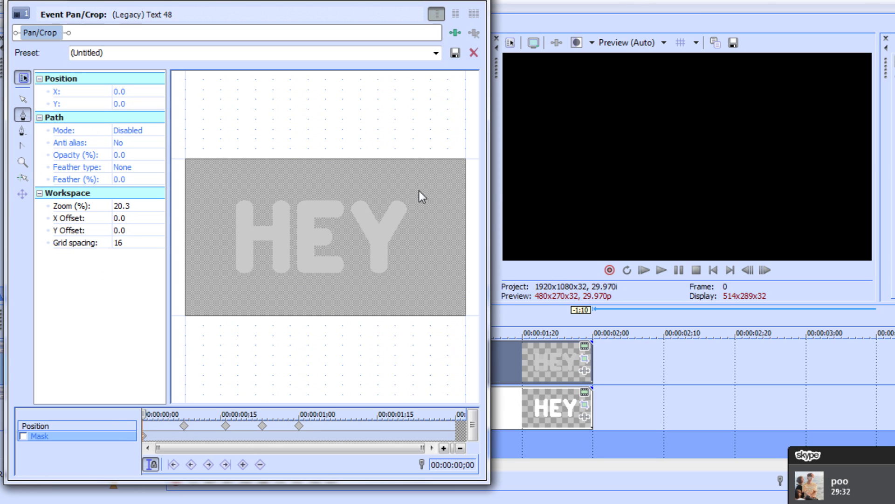
{"action": "scroll", "coordinate": [211, 246], "scroll_direction": "up", "scroll_amount": 5}
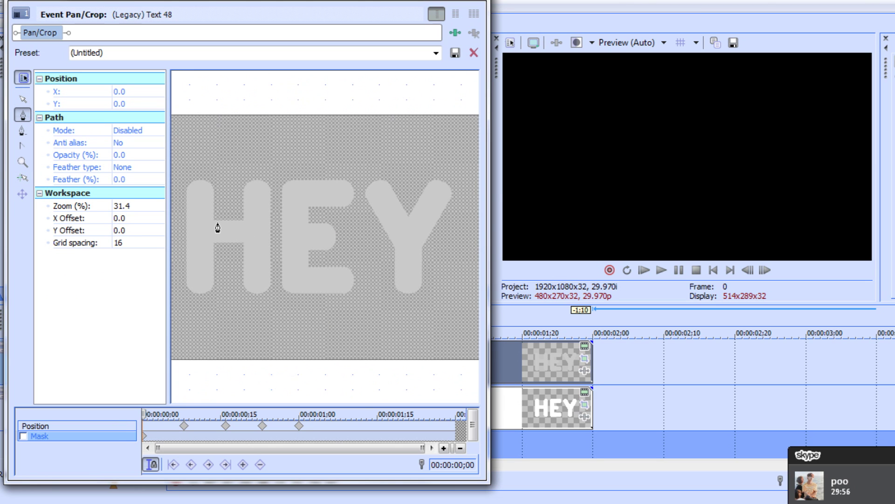
{"action": "left_click", "coordinate": [176, 220]}
{"action": "left_click", "coordinate": [459, 215]}
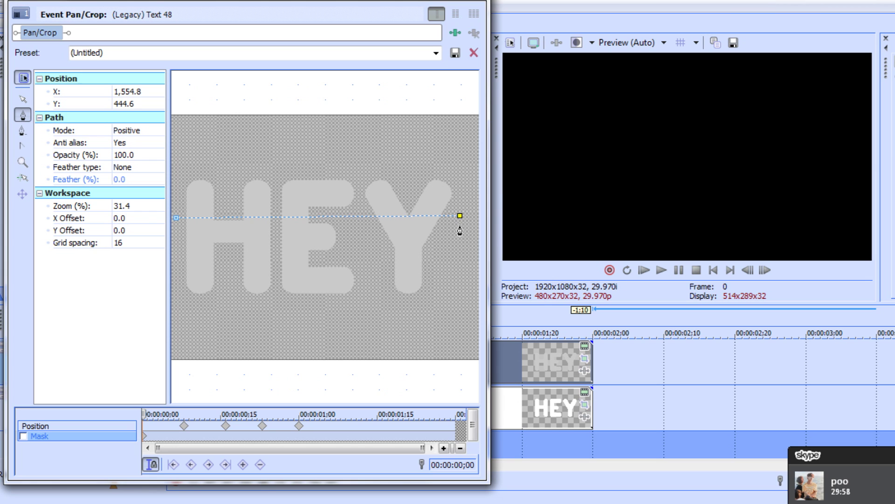
{"action": "left_click", "coordinate": [178, 240]}
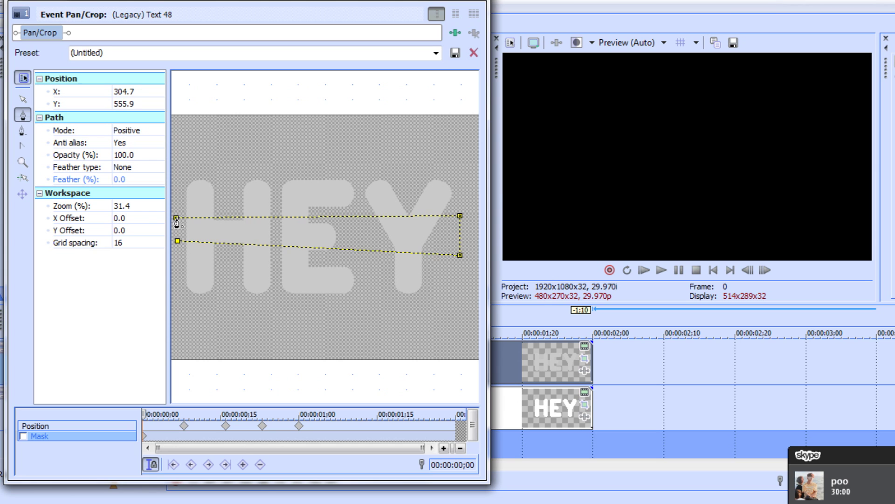
{"action": "left_click", "coordinate": [176, 218]}
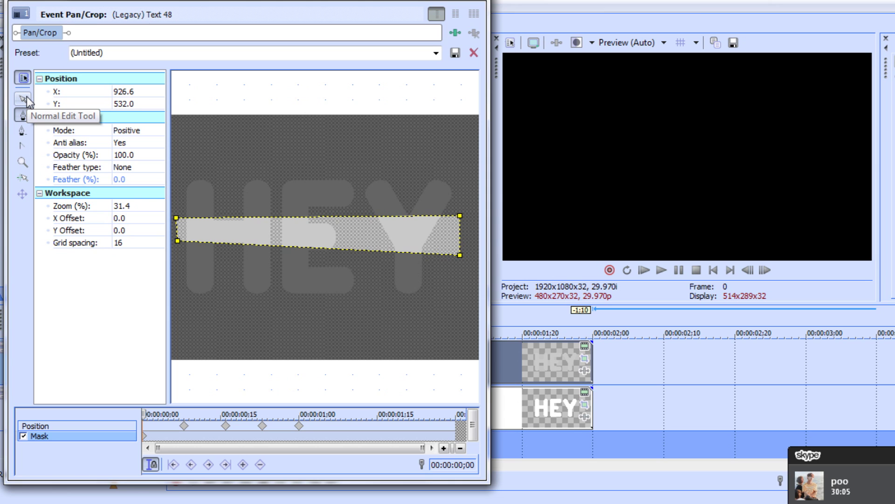
{"action": "left_click", "coordinate": [244, 284]}
{"action": "key", "text": "ctrl+z"}
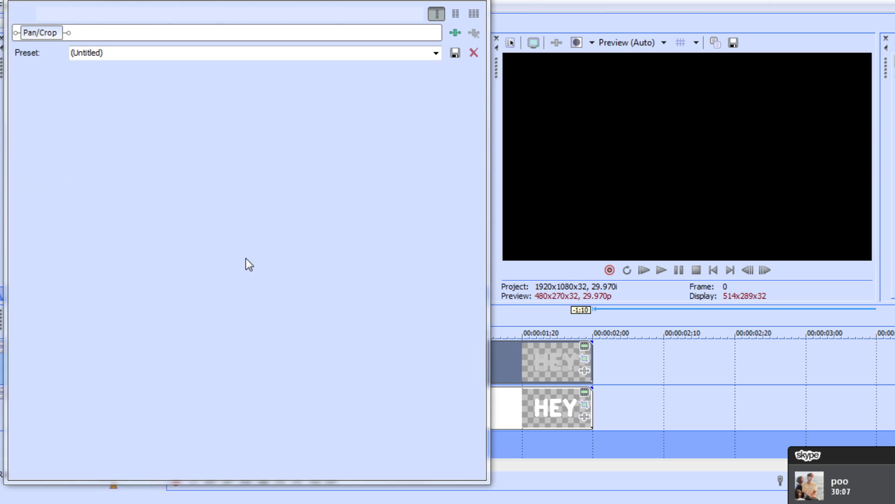
Restrict mask movement to vertical and move all mask points above the HEY text, to Y 186.6.
{"action": "left_click", "coordinate": [26, 99]}
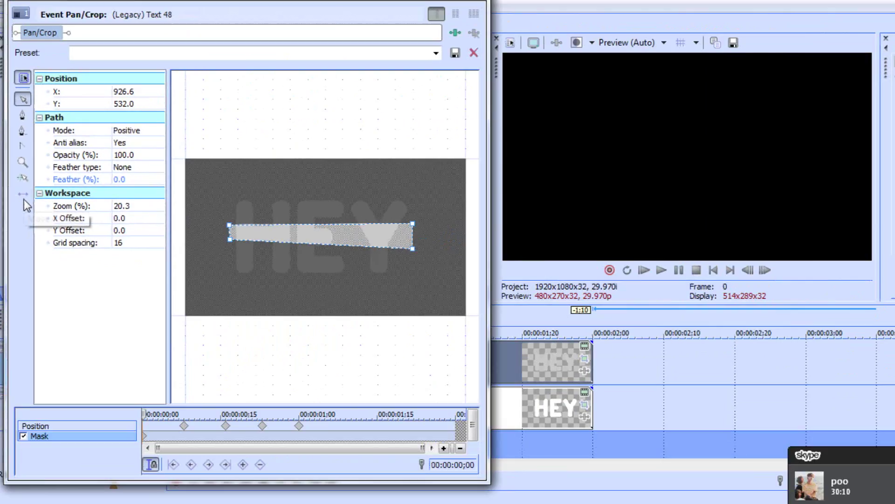
{"action": "left_click", "coordinate": [24, 199]}
{"action": "left_click", "coordinate": [278, 238]}
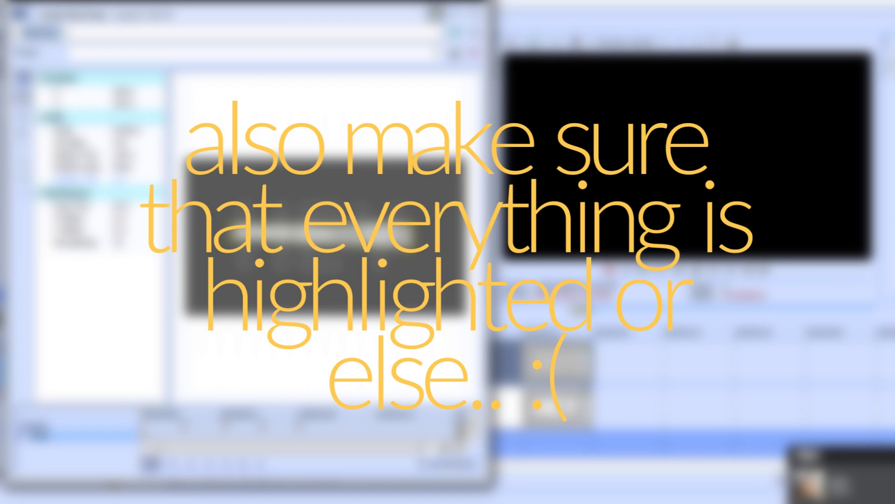
{"action": "left_click_drag", "start_coordinate": [226, 225], "coordinate": [231, 178]}
{"action": "right_click", "coordinate": [232, 176]}
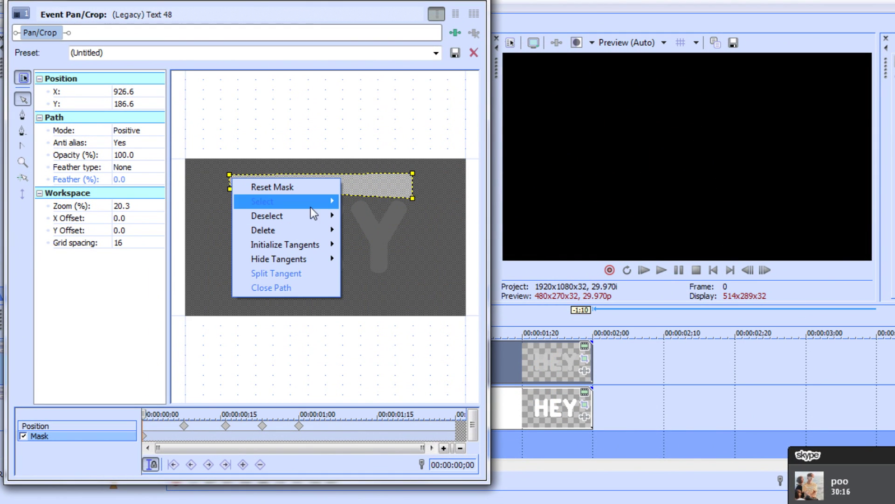
{"action": "left_click", "coordinate": [220, 243]}
{"action": "left_click", "coordinate": [232, 179]}
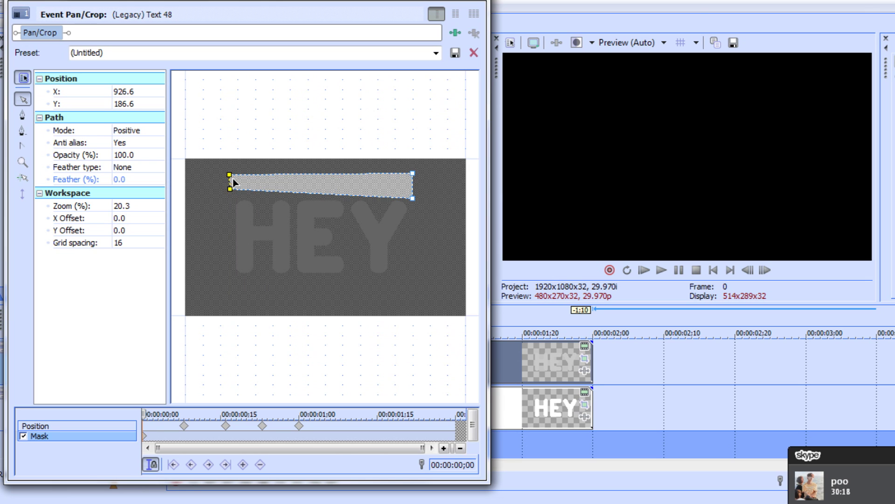
{"action": "left_click", "coordinate": [219, 220]}
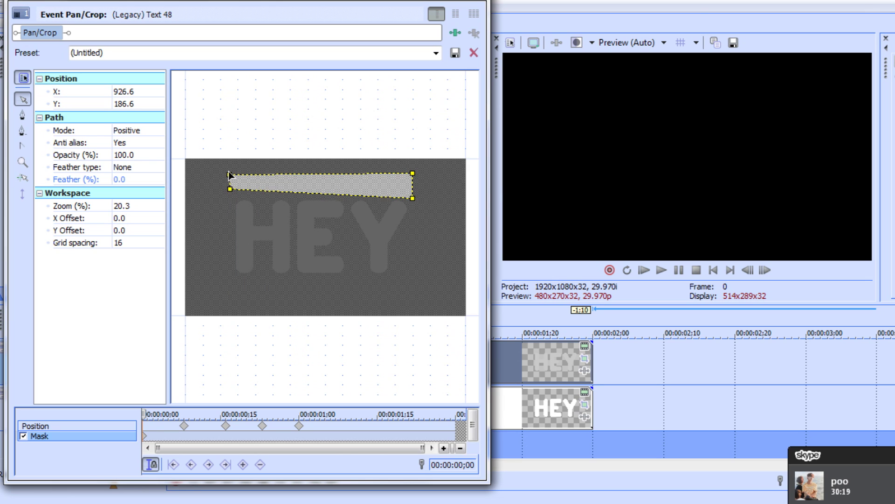
Keyframe the mask above the text at 00:00:00;09 and below the text shortly before 00:00:01;00.
{"action": "left_click", "coordinate": [191, 436]}
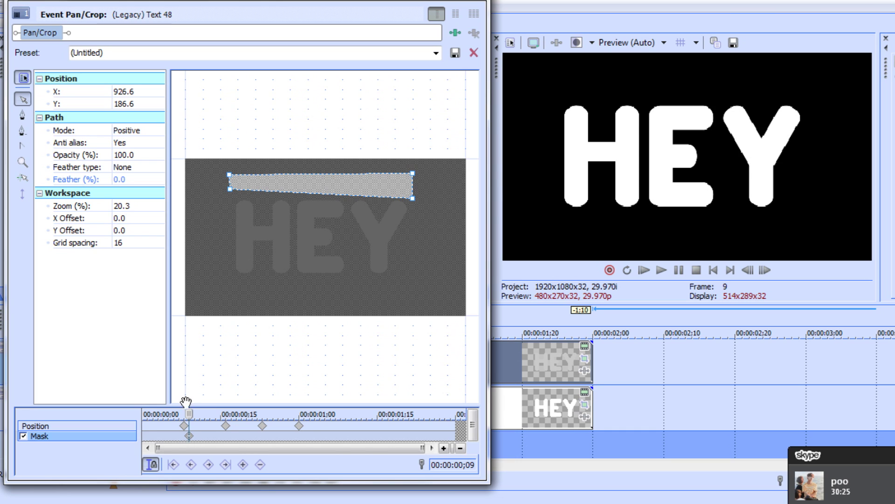
{"action": "left_click_drag", "start_coordinate": [192, 412], "coordinate": [278, 400]}
{"action": "double_click", "coordinate": [400, 198]}
{"action": "left_click_drag", "start_coordinate": [408, 198], "coordinate": [415, 306]}
{"action": "left_click", "coordinate": [354, 344]}
{"action": "left_click_drag", "start_coordinate": [278, 415], "coordinate": [179, 414]}
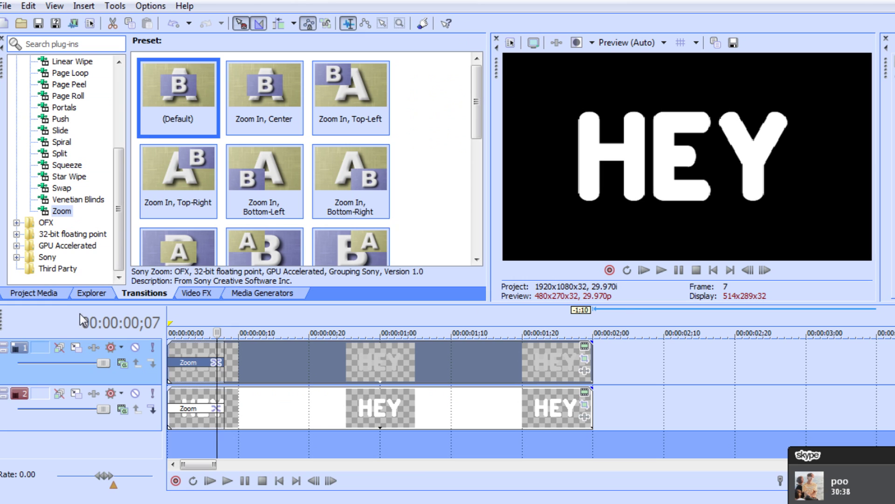
Select a loop region from the start to just before 00:00:01;10 and play back the grey band sweeping over HEY.
{"action": "left_click_drag", "start_coordinate": [172, 325], "coordinate": [439, 339]}
{"action": "key", "text": "space"}
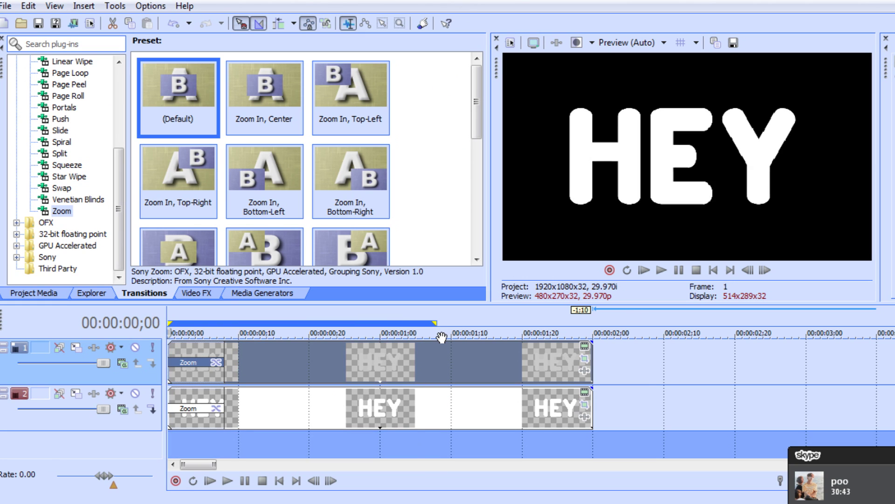
{"action": "left_click", "coordinate": [696, 270]}
{"action": "key", "text": "space"}
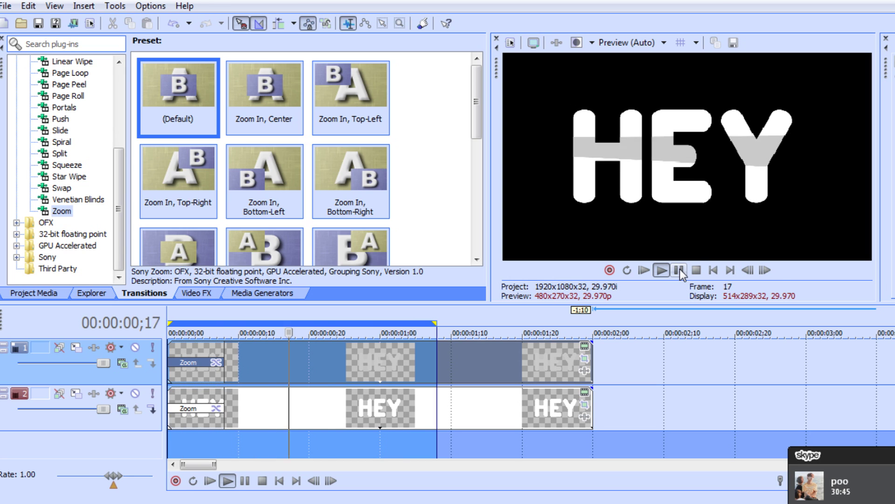
{"action": "left_click", "coordinate": [661, 270]}
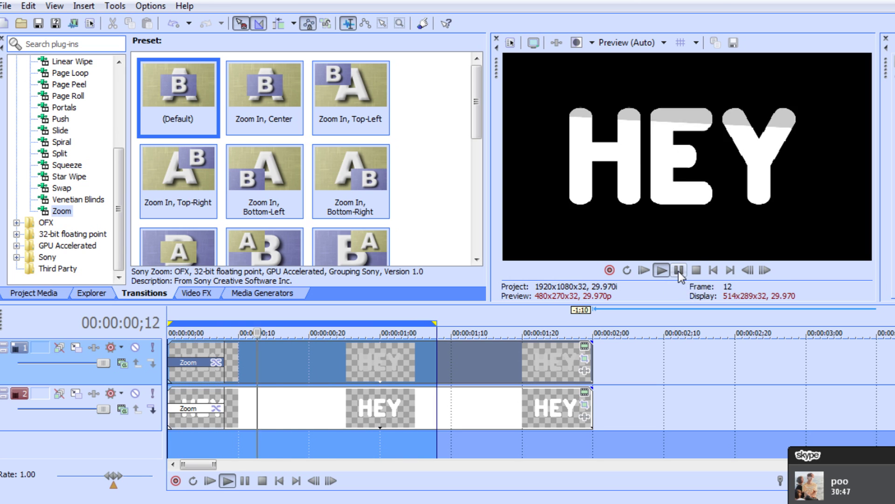
{"action": "left_click", "coordinate": [673, 270]}
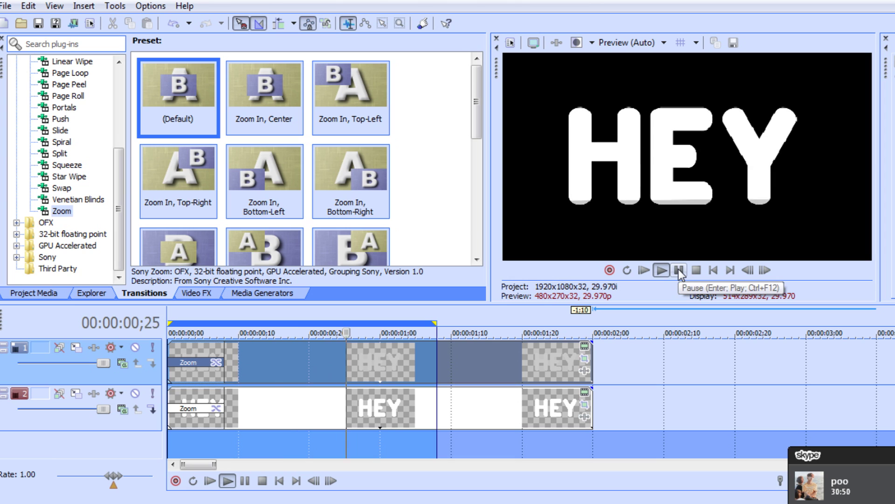
{"action": "left_click", "coordinate": [679, 269]}
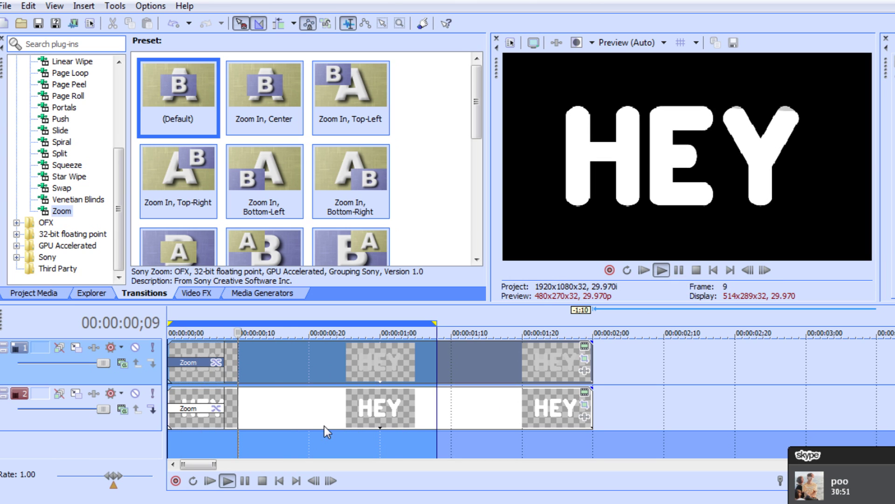
Draw a closed wavy positive mask band across the middle of the grey HEY text at 00:00:00;09 in its Event Pan/Crop.
{"action": "left_click", "coordinate": [494, 333]}
{"action": "left_click", "coordinate": [680, 270]}
{"action": "left_click", "coordinate": [516, 361]}
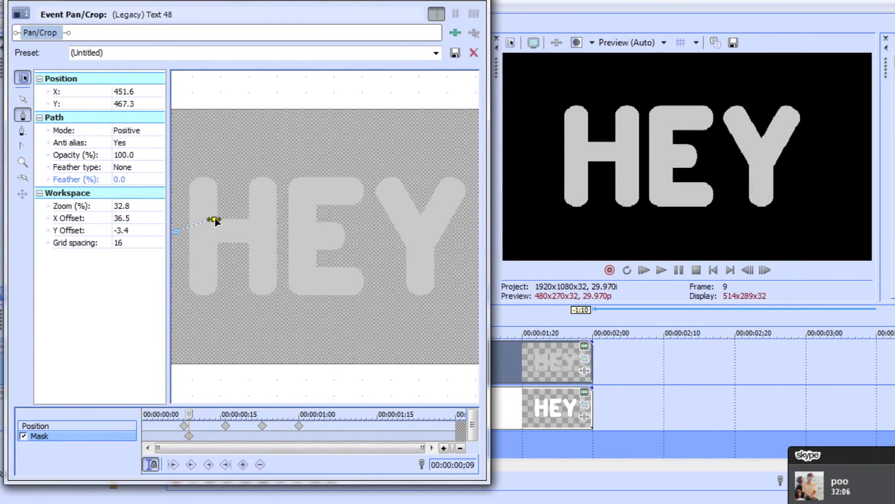
{"action": "left_click", "coordinate": [268, 238]}
{"action": "left_click", "coordinate": [319, 223]}
{"action": "left_click", "coordinate": [367, 235]}
{"action": "left_click", "coordinate": [412, 223]}
{"action": "left_click", "coordinate": [451, 235]}
{"action": "left_click", "coordinate": [461, 265]}
{"action": "left_click", "coordinate": [421, 255]}
{"action": "left_click", "coordinate": [368, 267]}
{"action": "left_click", "coordinate": [321, 251]}
{"action": "left_click", "coordinate": [273, 266]}
{"action": "left_click", "coordinate": [226, 250]}
{"action": "left_click", "coordinate": [175, 265]}
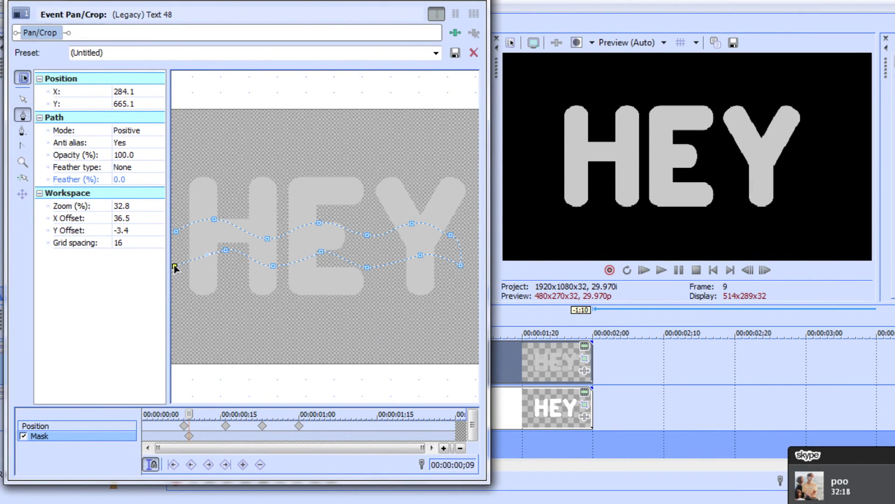
{"action": "left_click", "coordinate": [176, 230]}
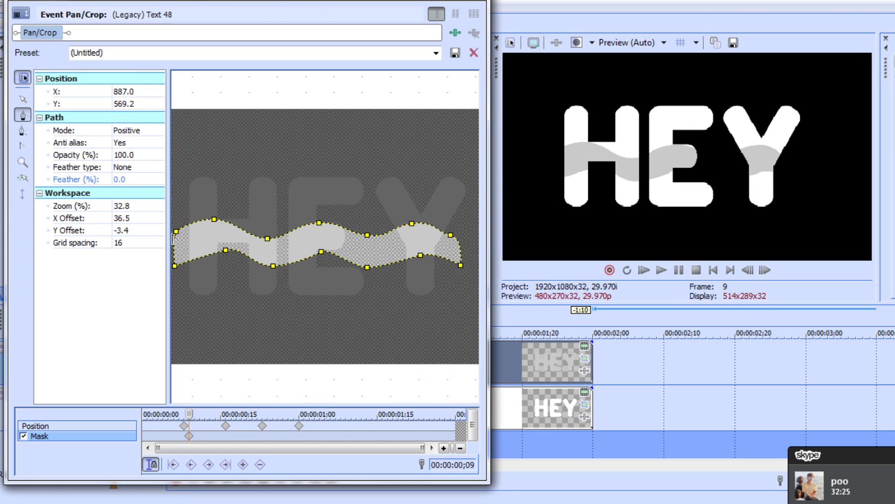
Move the whole wavy mask straight up over the tops of the HEY letters, to Y 322.6.
{"action": "left_click", "coordinate": [23, 100]}
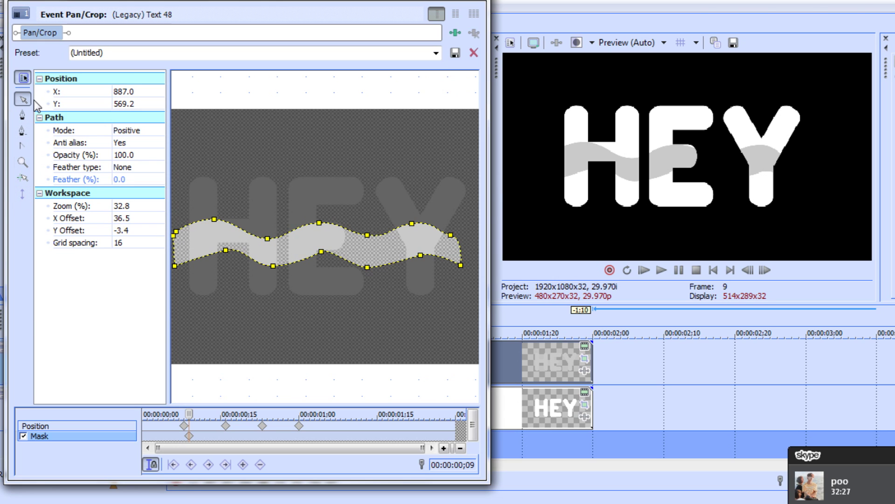
{"action": "left_click_drag", "start_coordinate": [172, 251], "coordinate": [171, 192]}
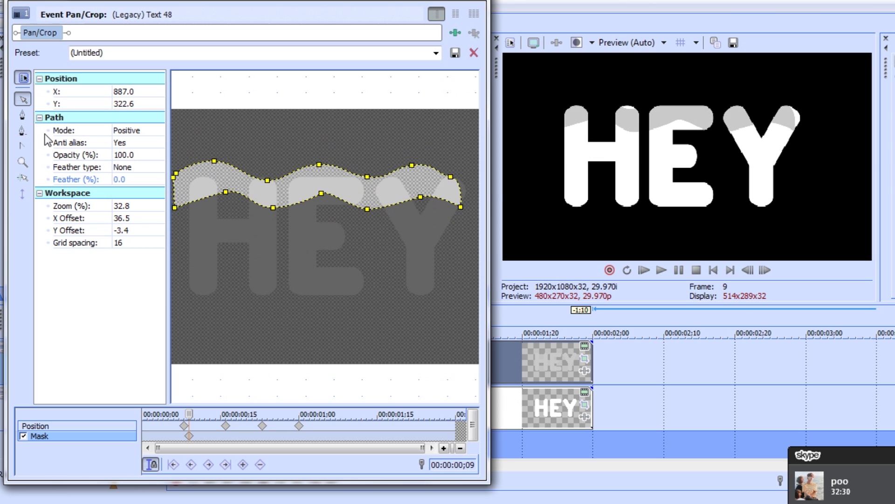
{"action": "left_click", "coordinate": [23, 99]}
At 00:00:01;17, pull the mask's right-end points outward past the letter Y, with the lower corner at X 1,532.4, Y 433.8.
{"action": "left_click", "coordinate": [500, 348]}
{"action": "left_click", "coordinate": [429, 293]}
{"action": "left_click", "coordinate": [457, 207]}
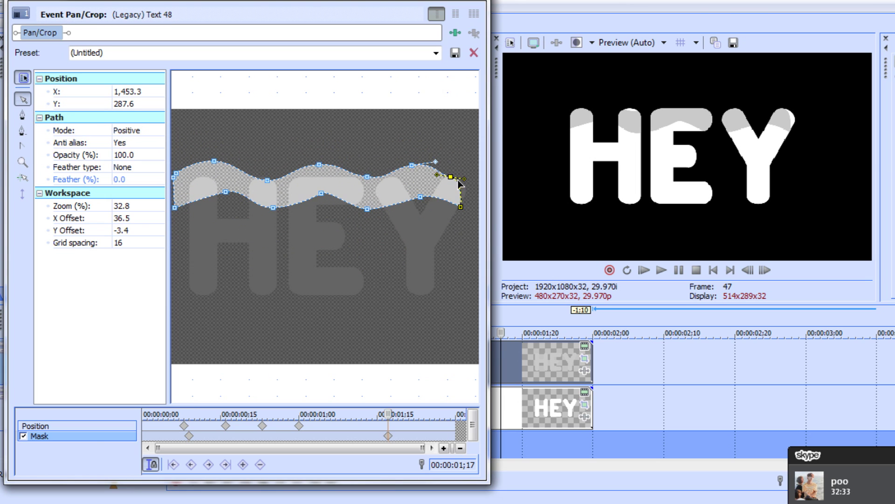
{"action": "left_click_drag", "start_coordinate": [463, 178], "coordinate": [465, 178]}
{"action": "left_click", "coordinate": [460, 185]}
{"action": "left_click_drag", "start_coordinate": [451, 180], "coordinate": [471, 213]}
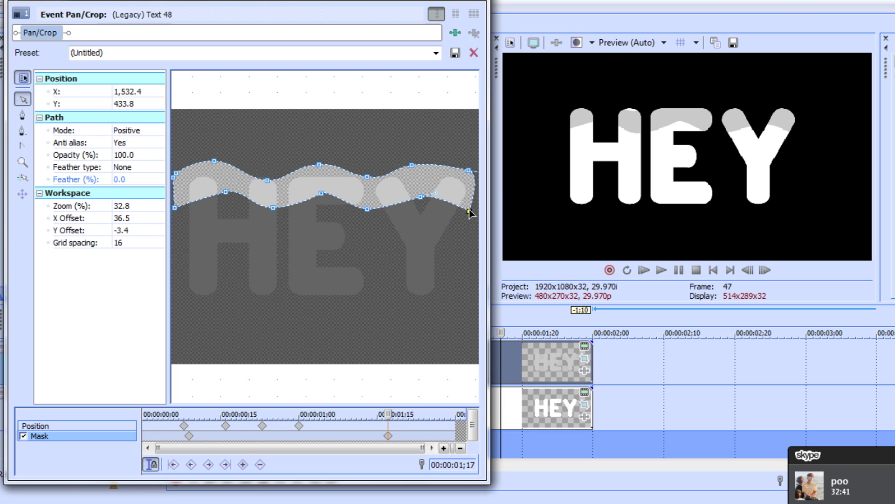
Select all points of the wavy mask and move them vertically above the HEY text, to Y 165.8.
{"action": "left_click", "coordinate": [22, 115]}
{"action": "left_click", "coordinate": [24, 99]}
{"action": "right_click", "coordinate": [177, 174]}
{"action": "mouse_move", "coordinate": [231, 194]}
{"action": "left_click", "coordinate": [310, 239]}
{"action": "left_click_drag", "start_coordinate": [177, 177], "coordinate": [177, 139]}
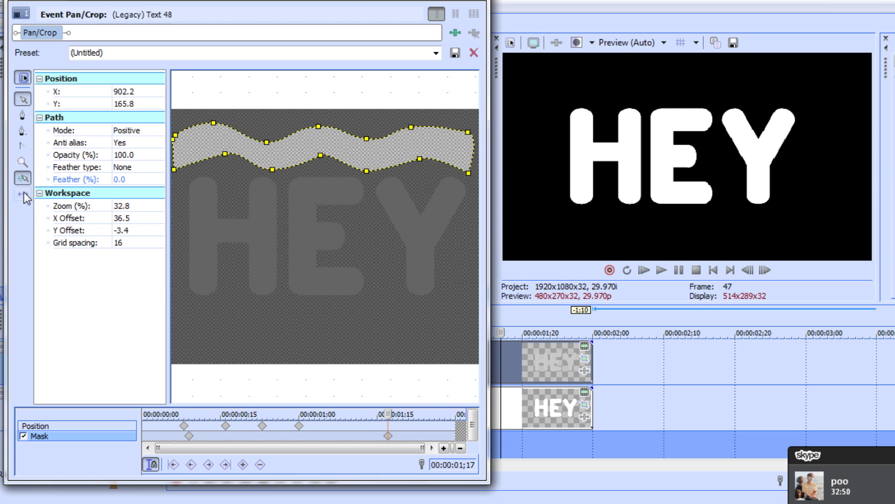
{"action": "left_click", "coordinate": [182, 315]}
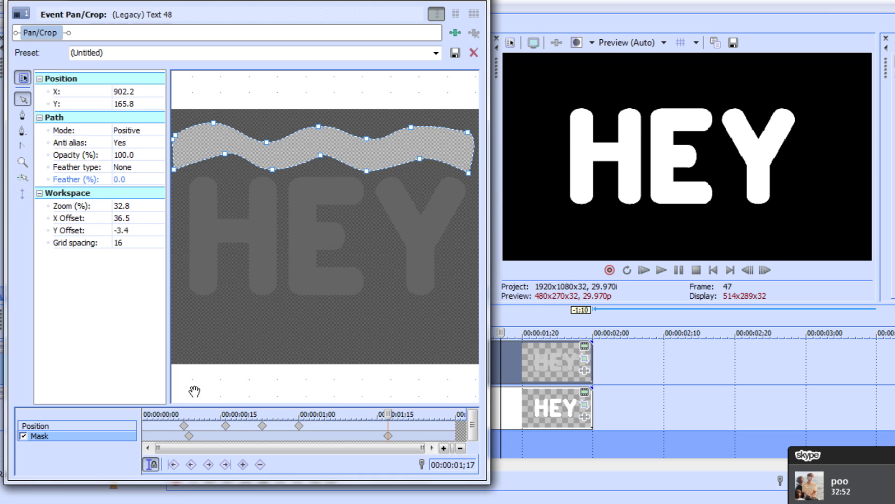
Delete the mask keyframe at 00:00:00;09 and move the 00:00:01;17 mask keyframe into its place.
{"action": "left_click", "coordinate": [189, 435]}
{"action": "key", "text": "Delete"}
{"action": "left_click_drag", "start_coordinate": [388, 435], "coordinate": [190, 440]}
{"action": "left_click", "coordinate": [188, 436]}
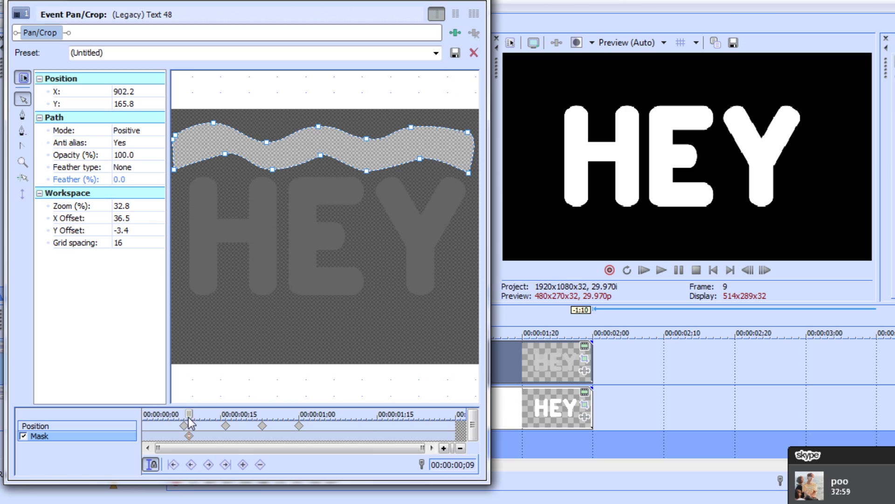
Shortly before 00:00:01;00, keyframe the wavy mask straight down below the HEY text.
{"action": "left_click_drag", "start_coordinate": [188, 415], "coordinate": [278, 417]}
{"action": "left_click_drag", "start_coordinate": [325, 154], "coordinate": [325, 325]}
{"action": "left_click", "coordinate": [279, 379]}
Return to the start of the event, close Event Pan/Crop and play back the wavy grey shine sweeping over HEY.
{"action": "left_click_drag", "start_coordinate": [279, 408], "coordinate": [142, 409]}
{"action": "left_click", "coordinate": [475, 2]}
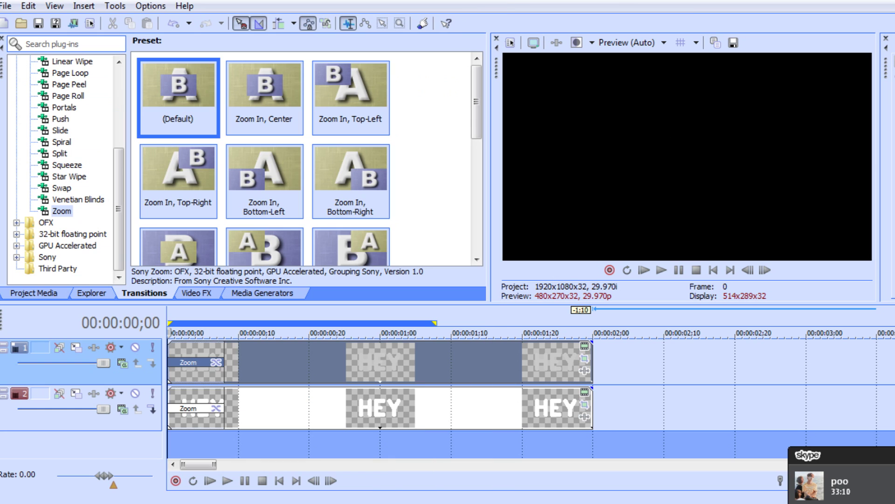
{"action": "key", "text": "space"}
{"action": "key", "text": "space"}
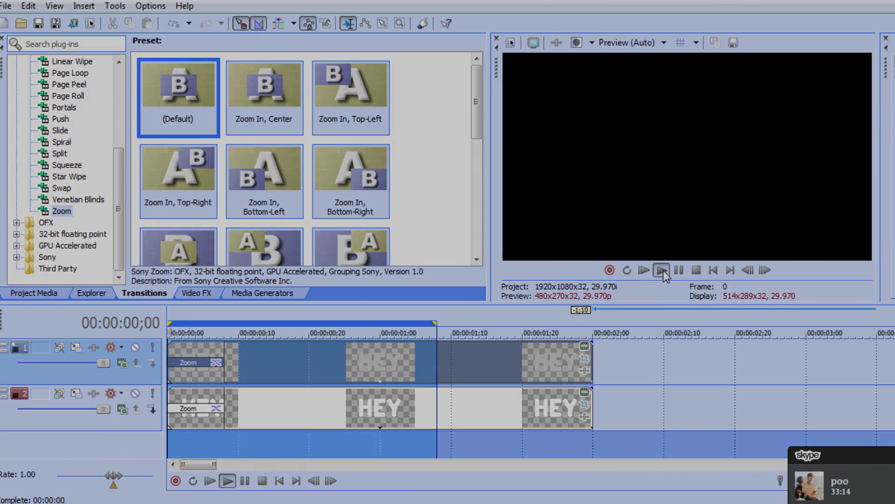
{"action": "left_click", "coordinate": [662, 270]}
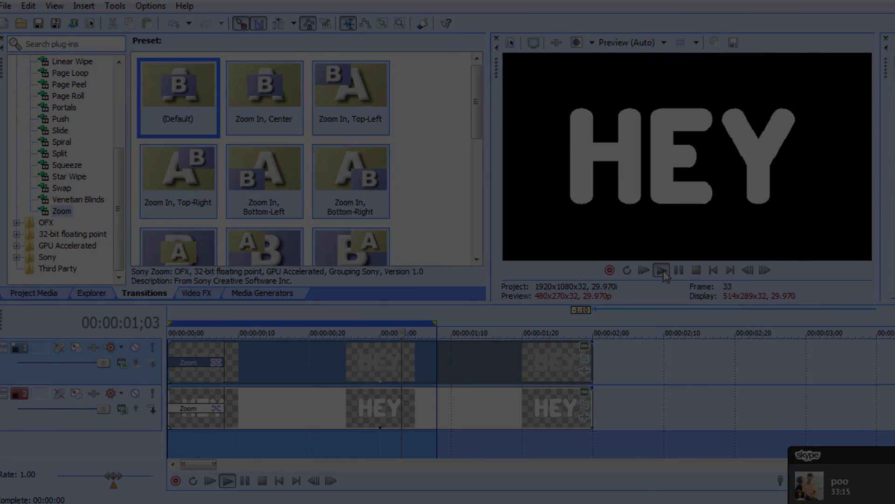